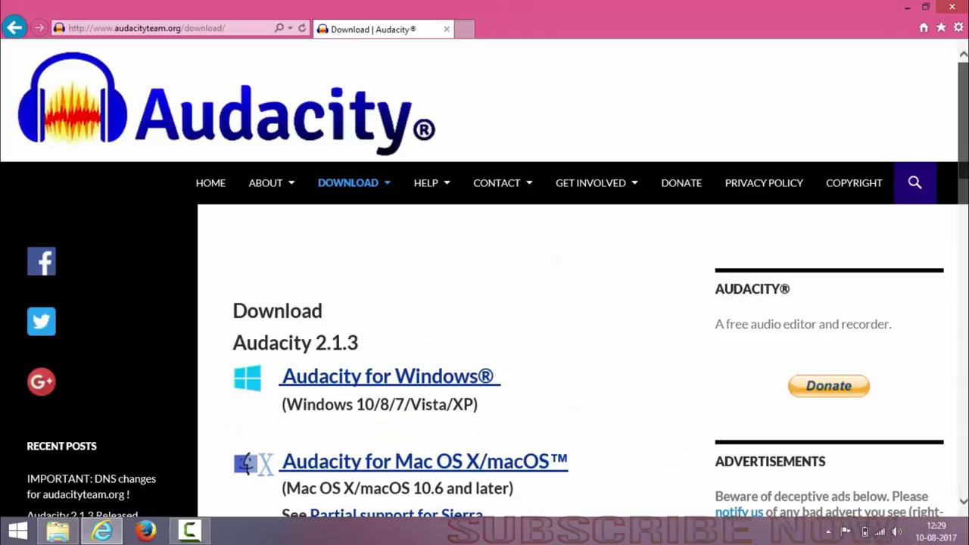
# Step: Download the Audacity 2.1.3 installer for Windows from the Audacity download page
pyautogui.scroll(-2, 458, 269)
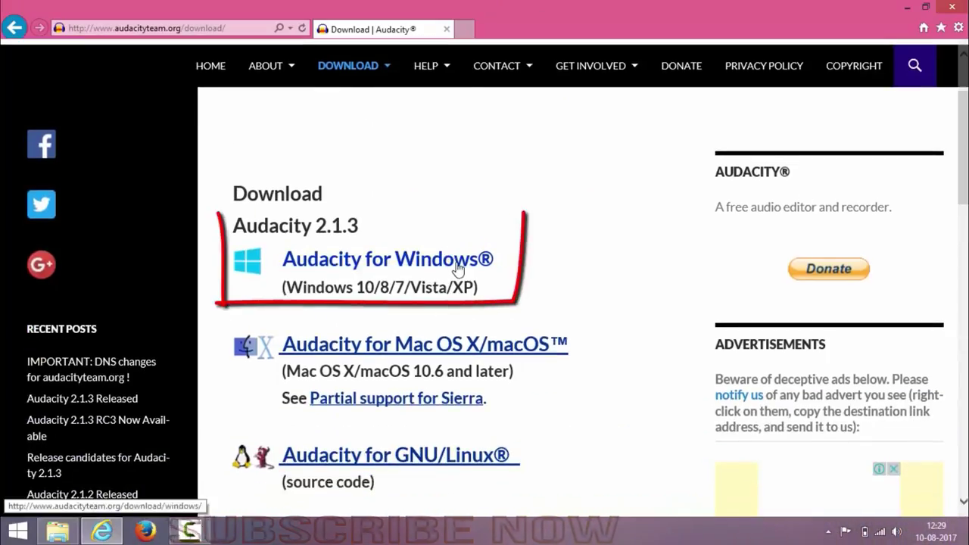
pyautogui.click(458, 269)
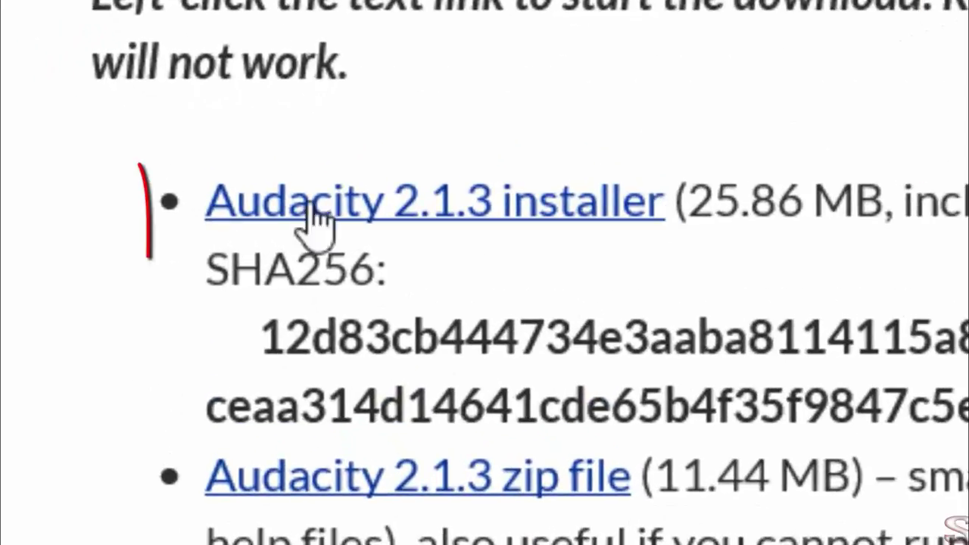
pyautogui.click(555, 212)
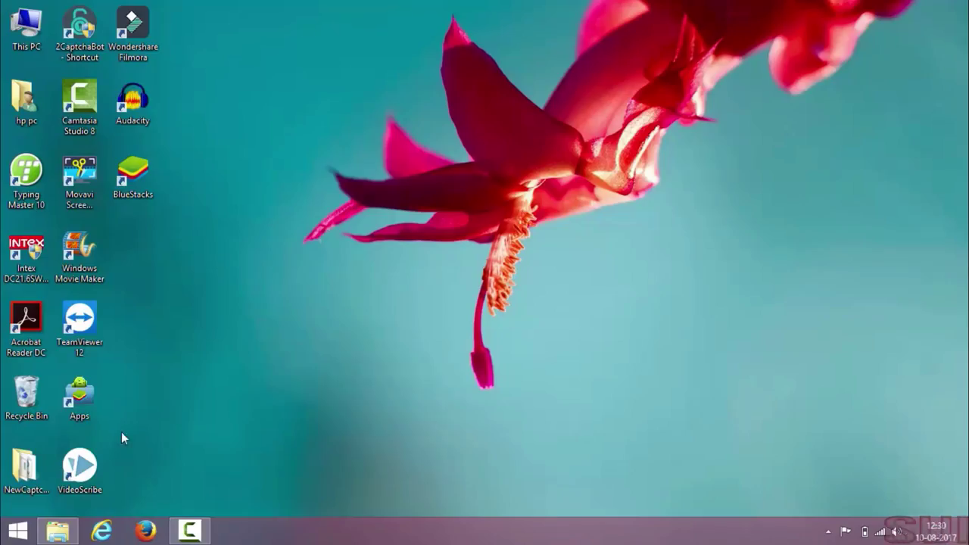
# Step: Launch Audacity from the desktop and open the My Video MP3 file from the Output folder
pyautogui.click(148, 109)
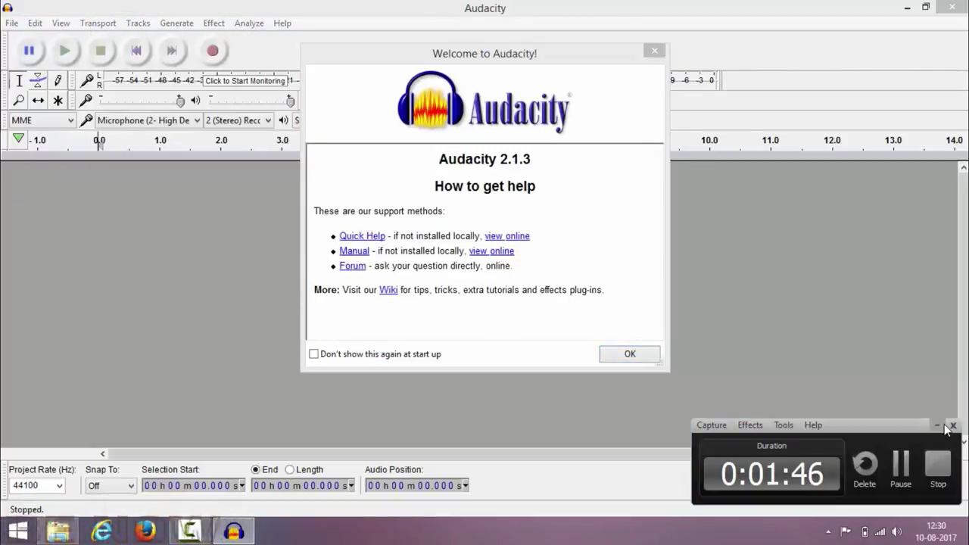
pyautogui.click(630, 356)
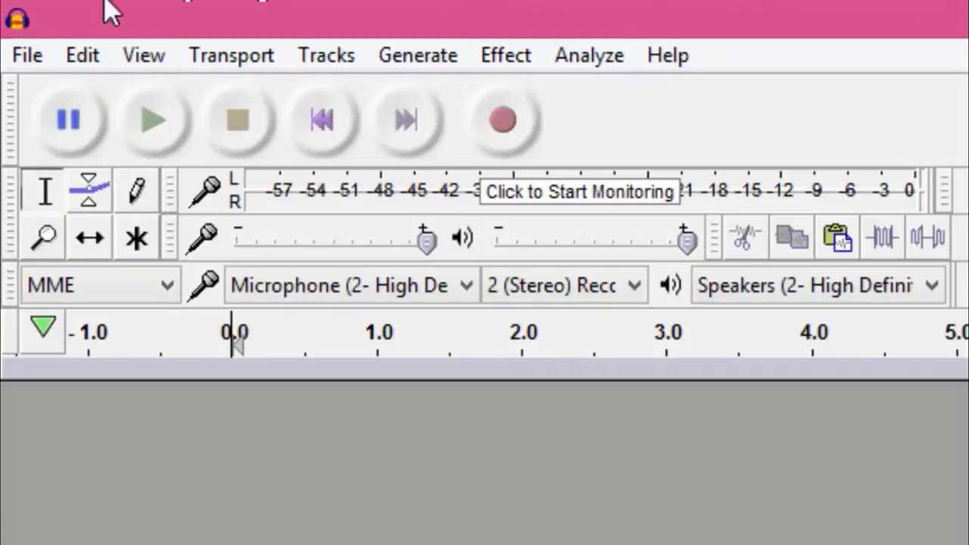
pyautogui.click(33, 49)
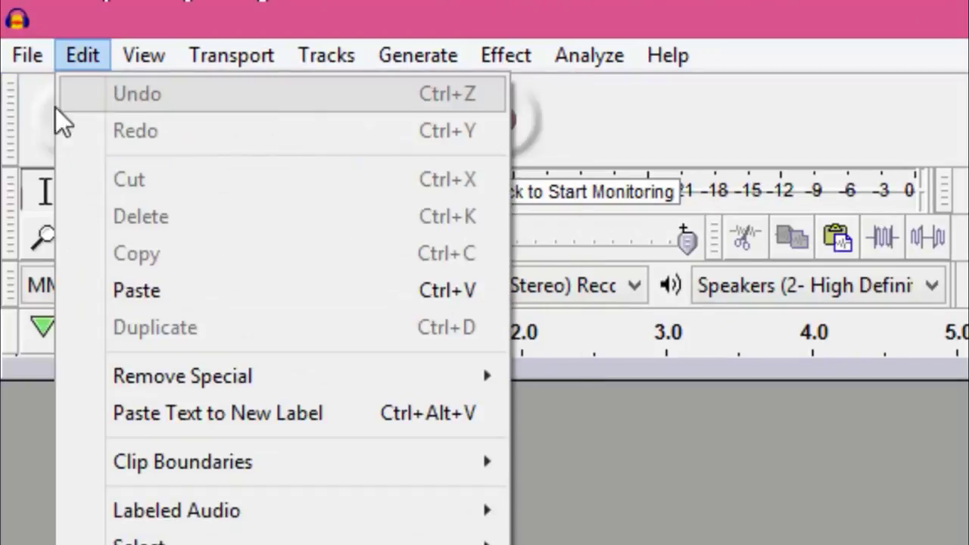
pyautogui.click(39, 133)
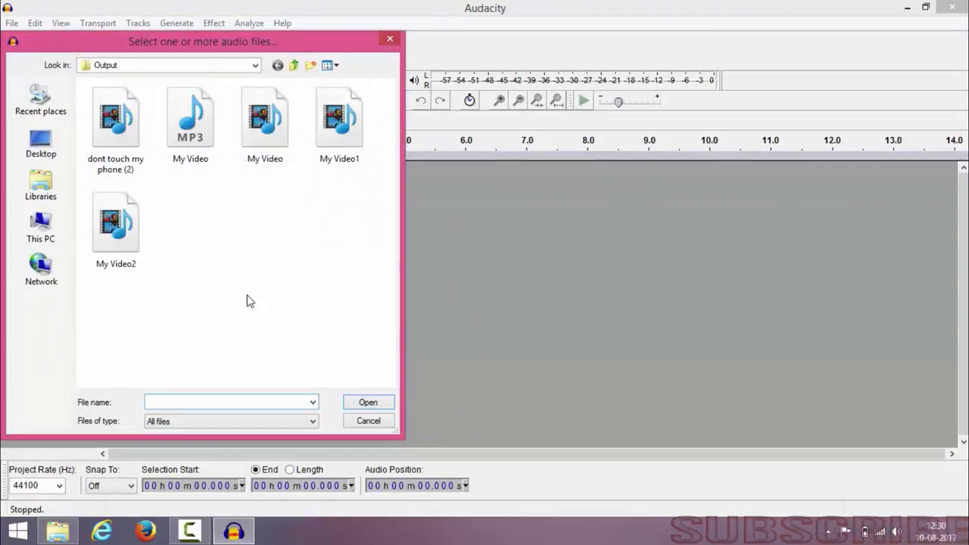
pyautogui.click(211, 137)
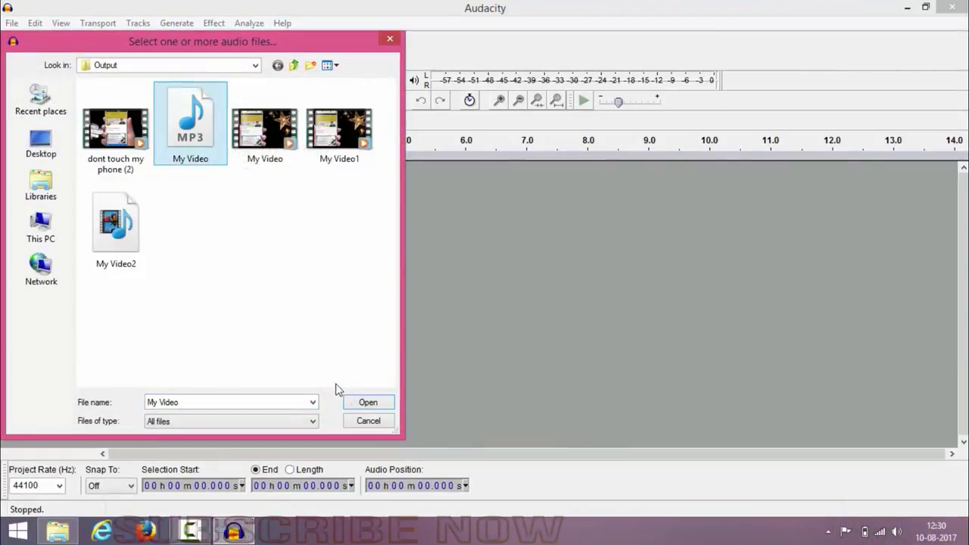
pyautogui.click(359, 406)
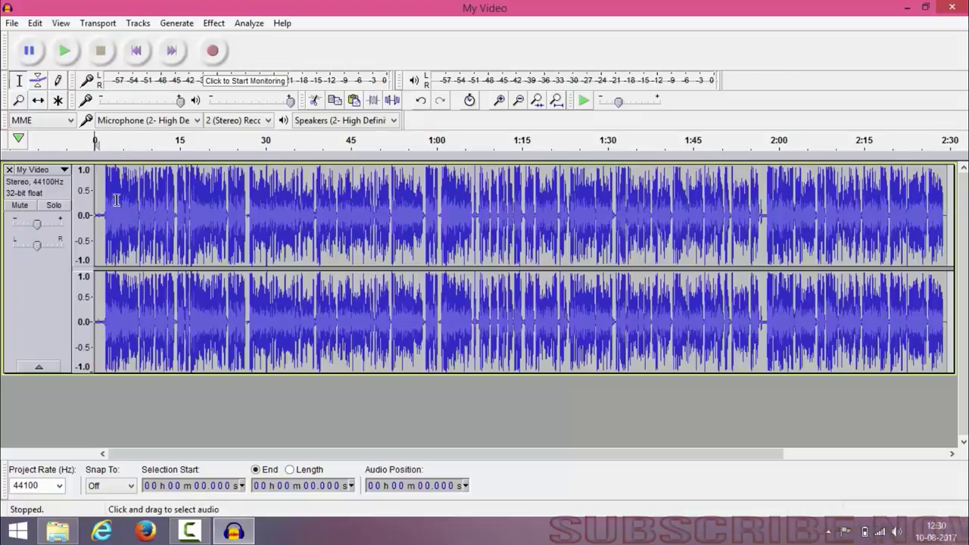
# Step: Play the imported track from its beginning to listen for background noise in the opening section
pyautogui.click(72, 51)
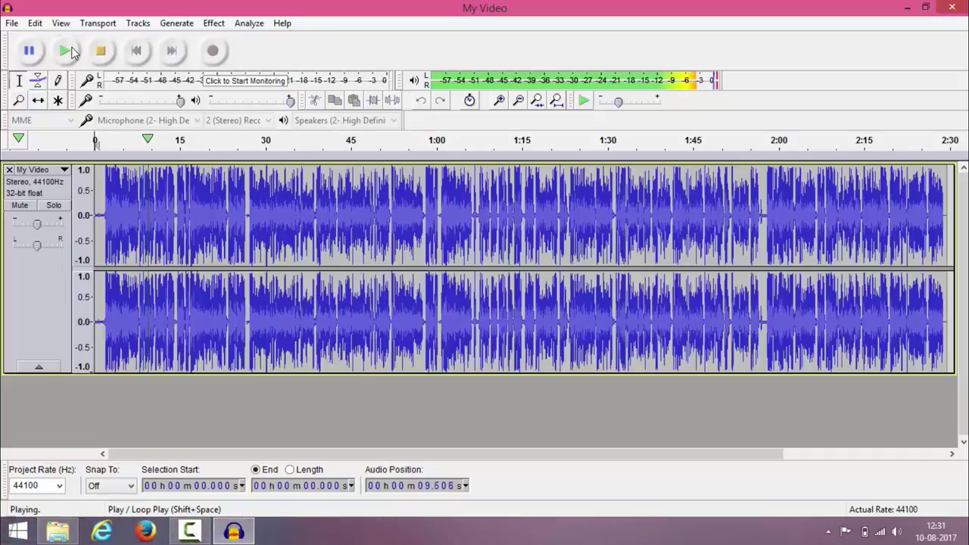
pyautogui.click(73, 52)
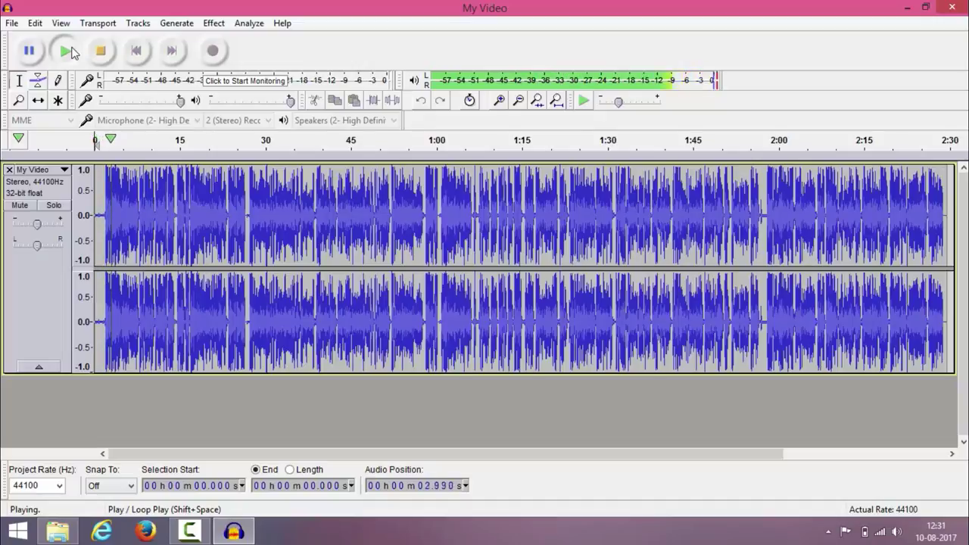
pyautogui.click(66, 52)
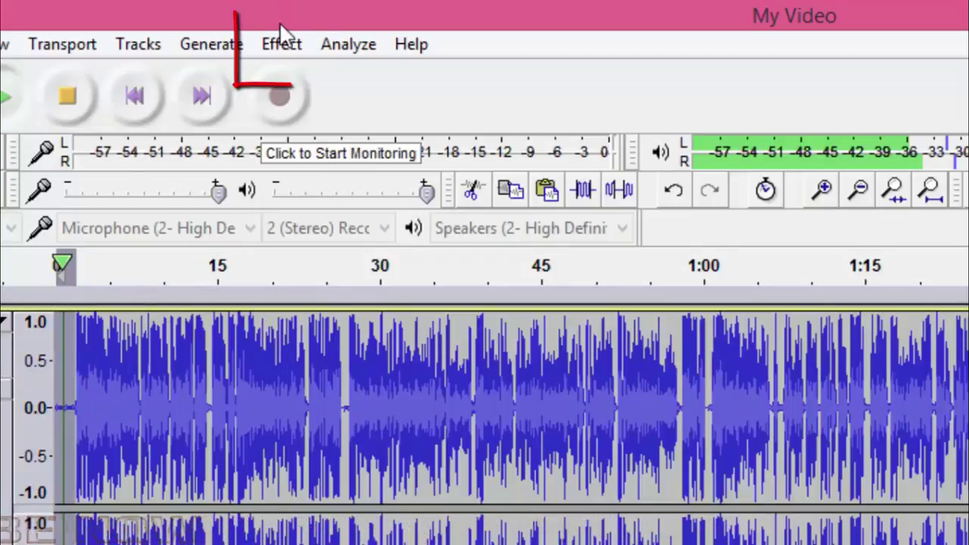
# Step: Capture a Noise Reduction profile from the noise-only opening of the track, about 1.9 seconds long
pyautogui.click(277, 44)
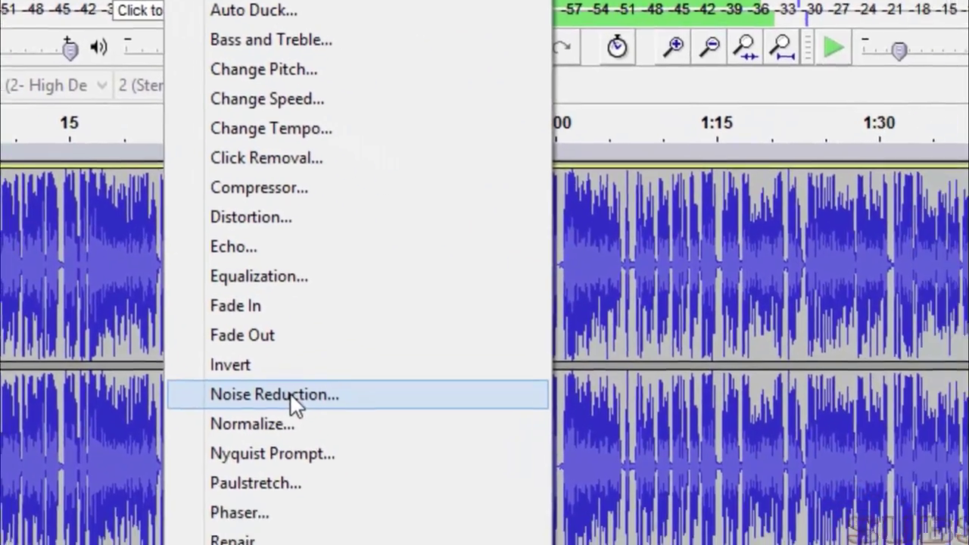
pyautogui.click(458, 478)
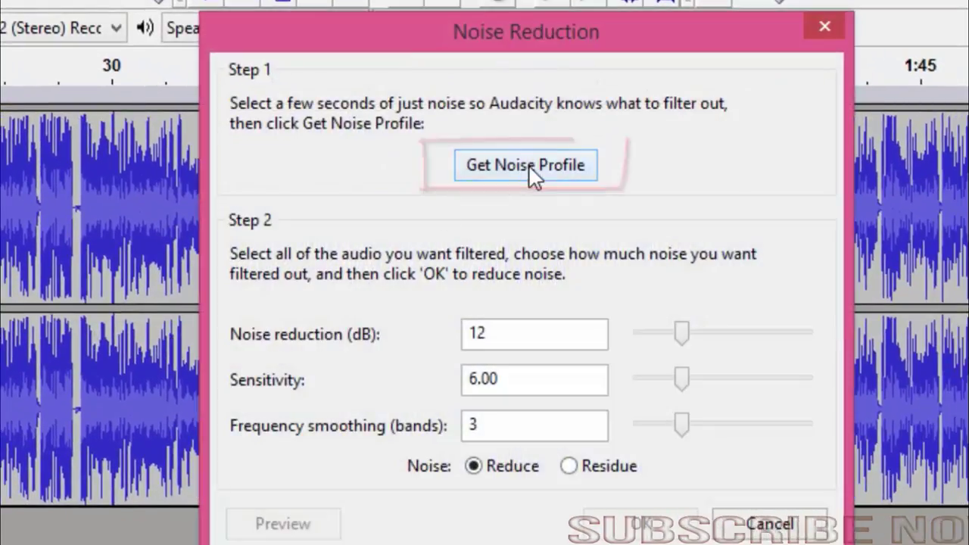
pyautogui.click(523, 166)
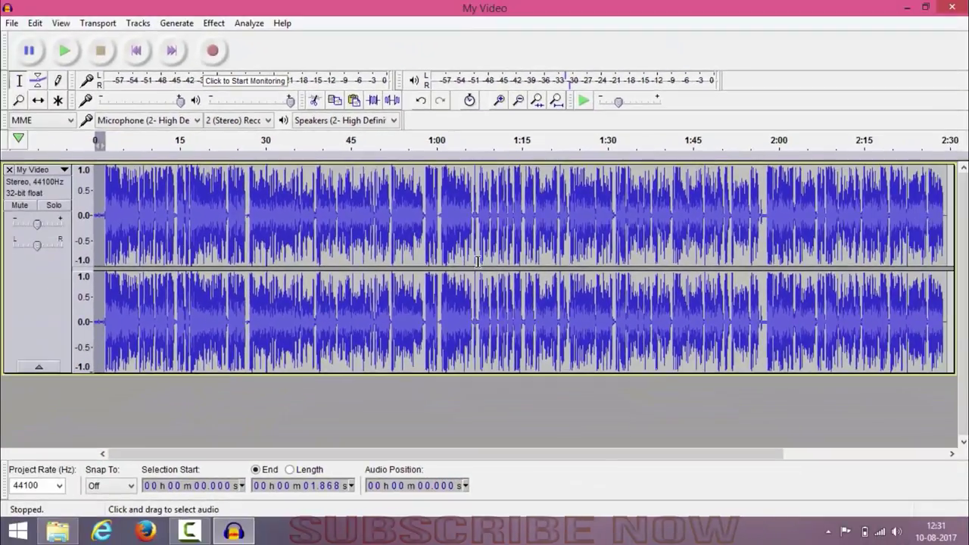
# Step: Apply Noise Reduction to the entire track with 12 dB reduction, sensitivity 6.00 and 3 frequency smoothing bands
pyautogui.hotkey('ctrl', 'a')
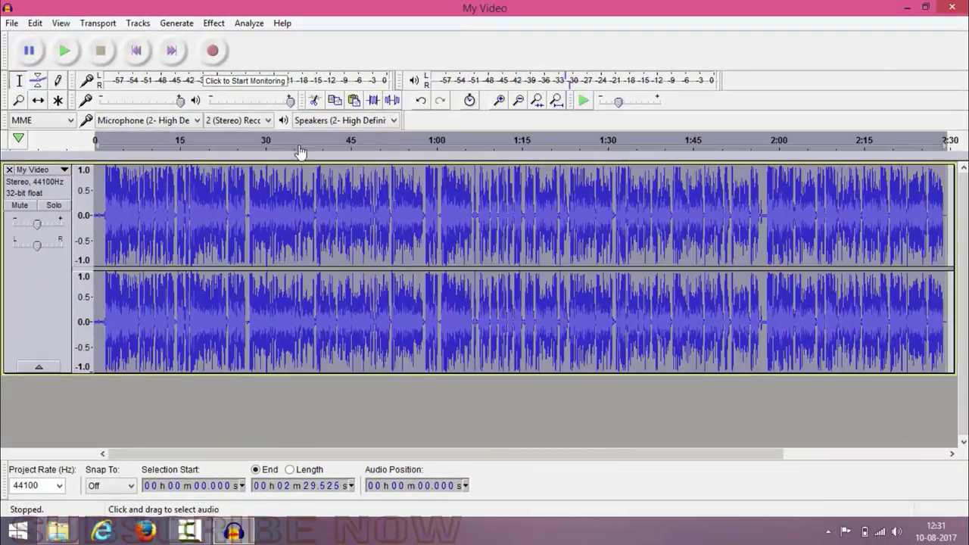
pyautogui.click(210, 29)
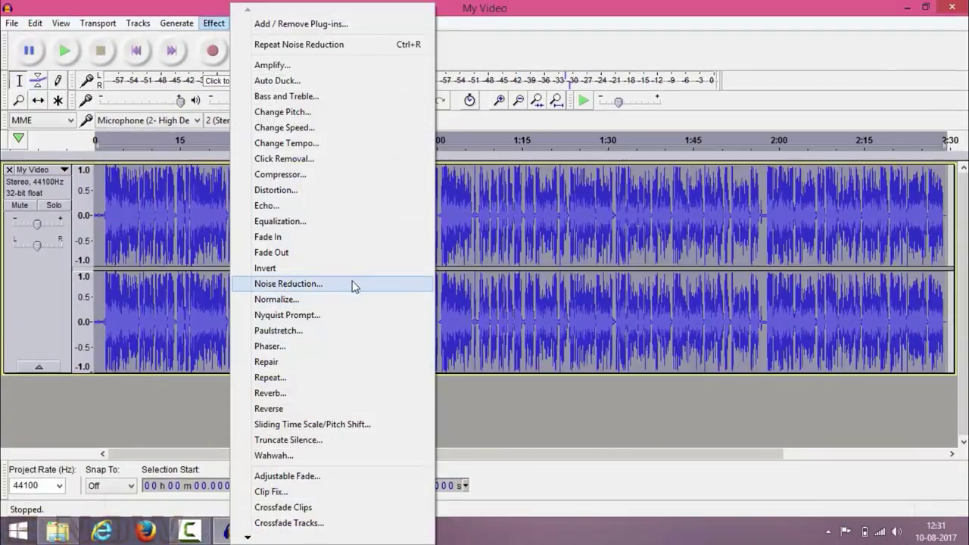
pyautogui.click(359, 285)
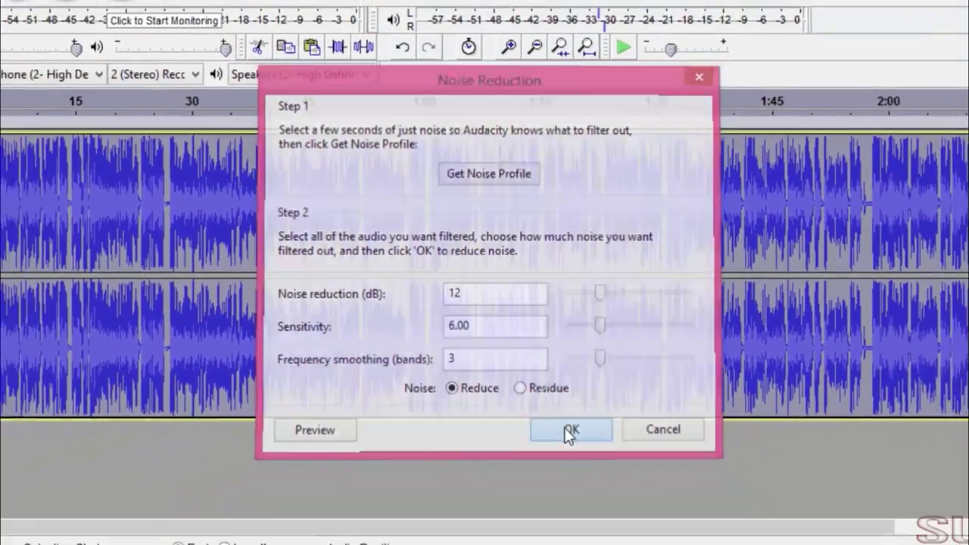
pyautogui.click(608, 501)
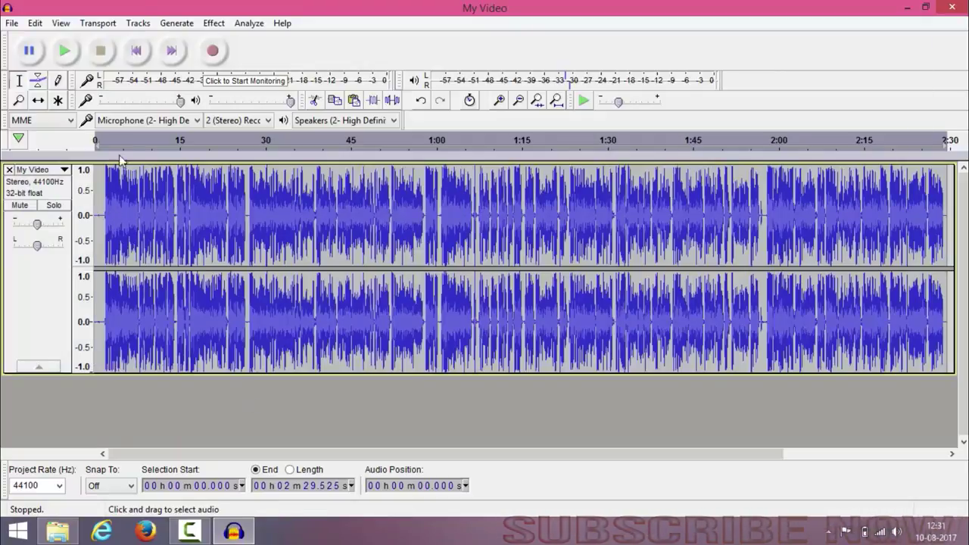
# Step: Play the noise-reduced track from the start to check the remaining noise
pyautogui.click(65, 53)
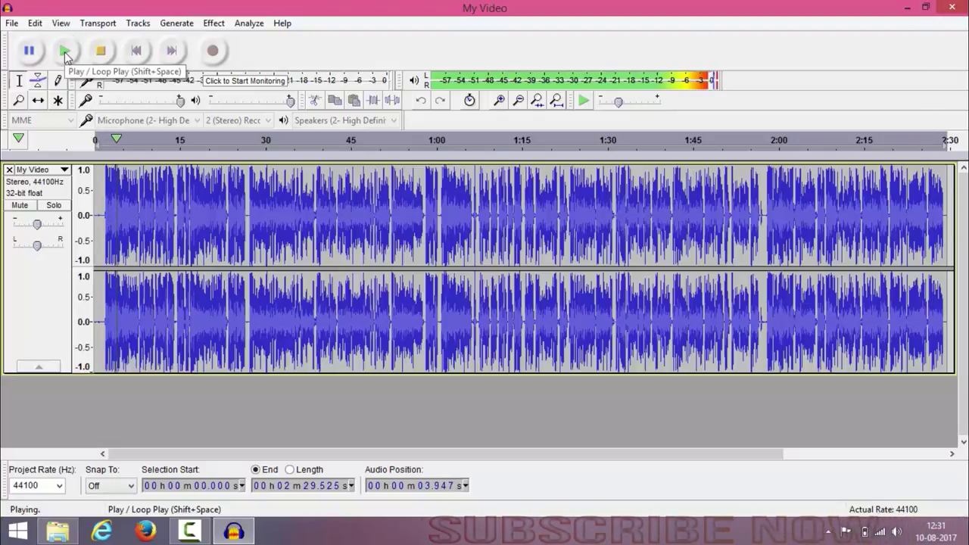
pyautogui.click(65, 52)
pyautogui.click(65, 52)
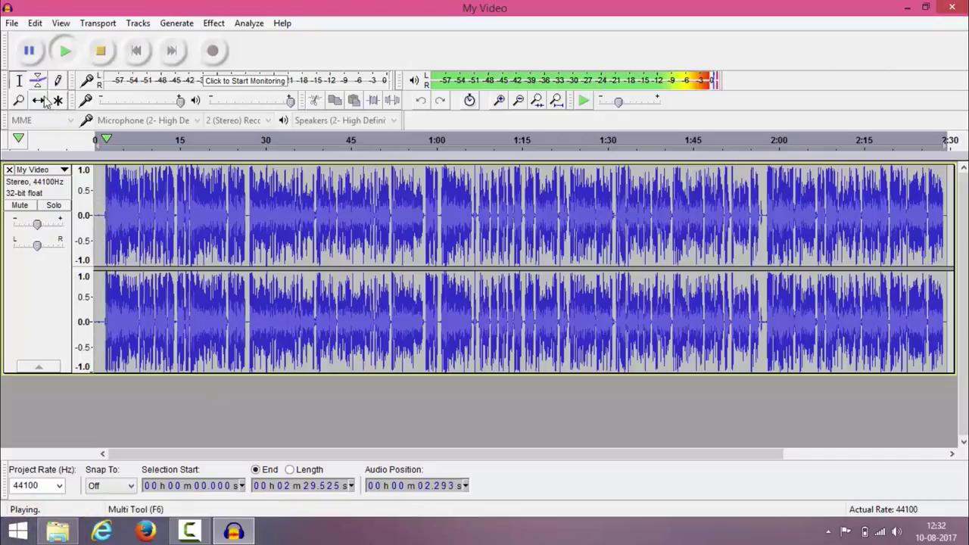
# Step: Capture a new noise profile from the first 2.2 seconds or so, and select the whole track
pyautogui.click(107, 196)
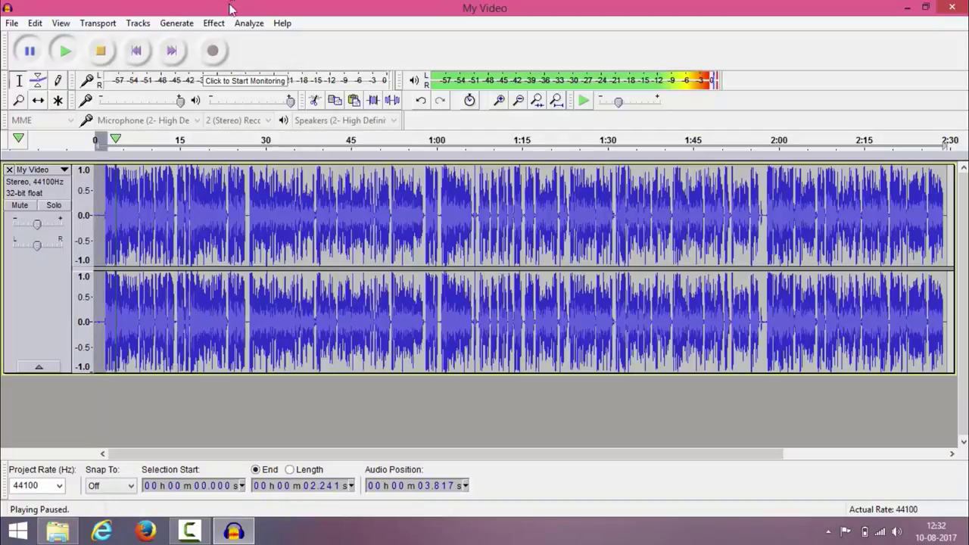
pyautogui.click(212, 23)
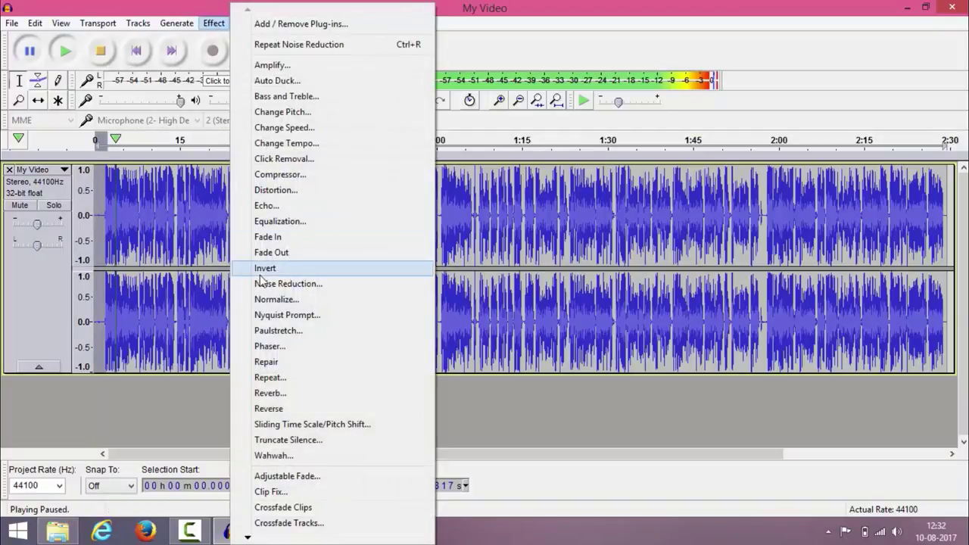
pyautogui.click(269, 285)
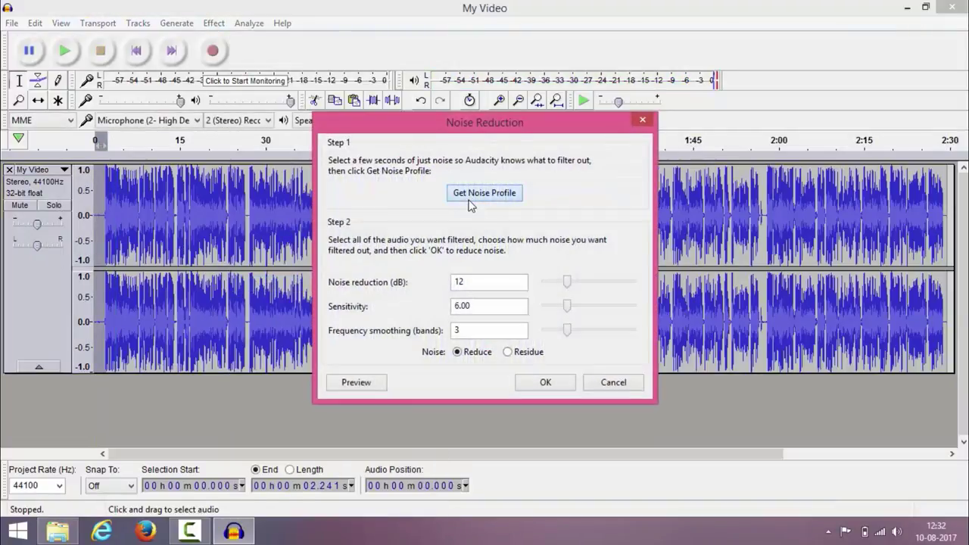
pyautogui.click(484, 193)
pyautogui.hotkey('ctrl', 'a')
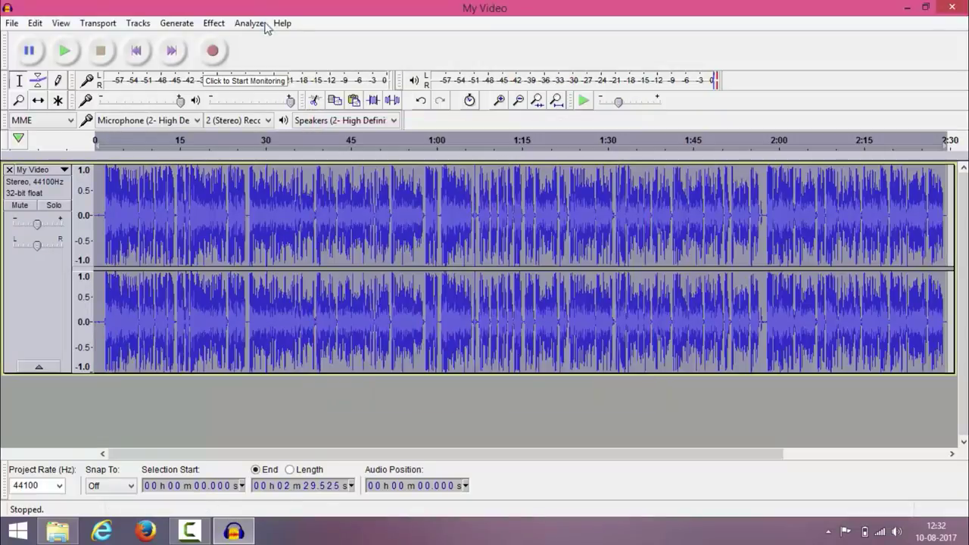
# Step: Capture a noise profile from the track's opening section of about 1.7 seconds
pyautogui.click(214, 23)
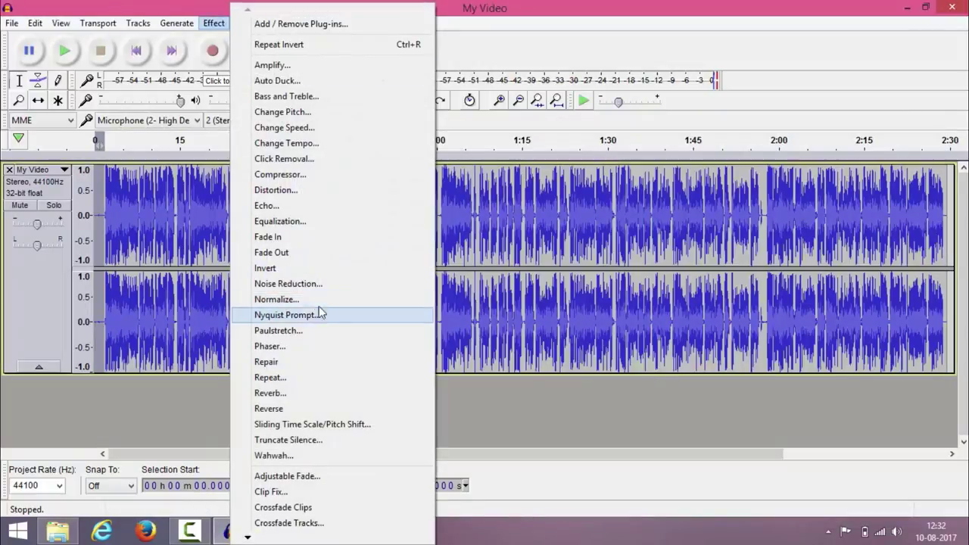
pyautogui.click(343, 290)
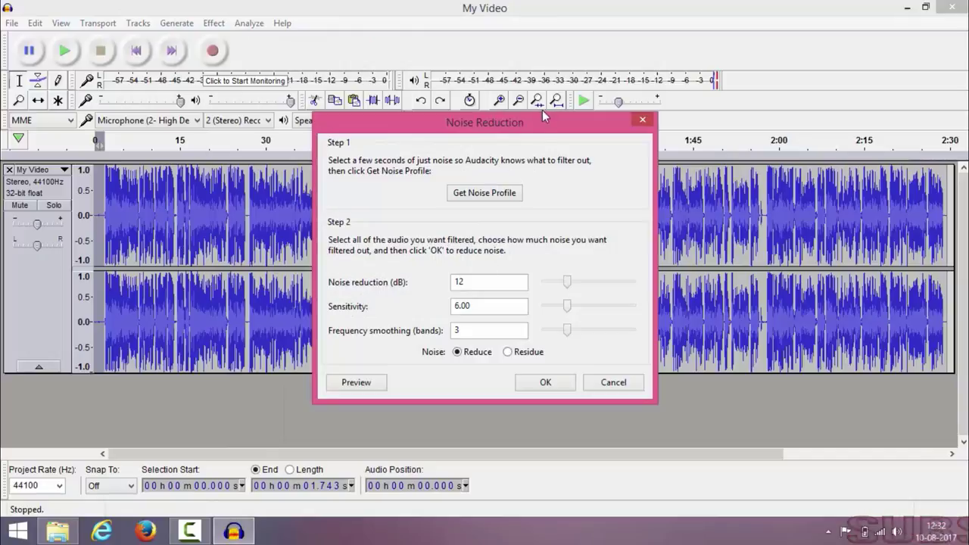
pyautogui.click(484, 192)
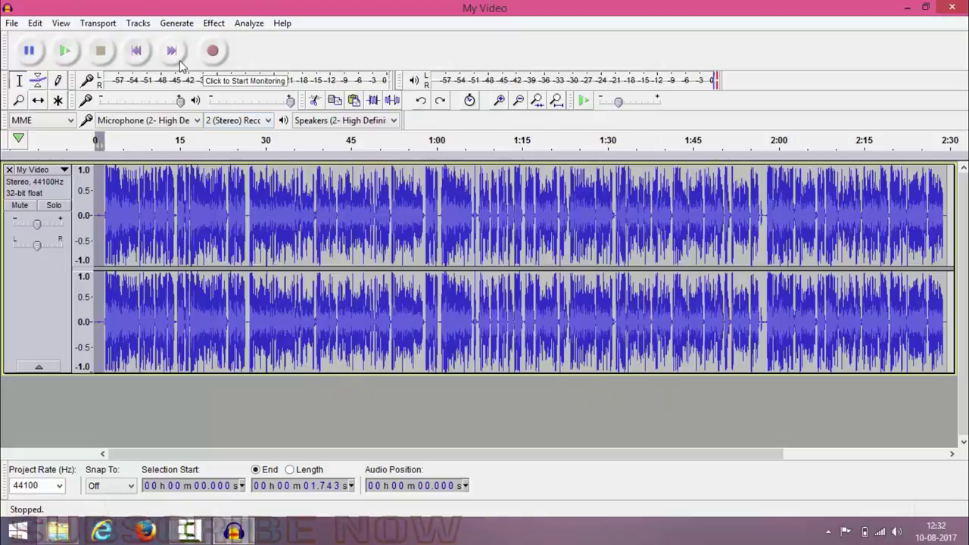
# Step: Reduce noise across the whole track again at 12 dB, sensitivity 6.00 and 3 smoothing bands, and play back the result
pyautogui.hotkey('ctrl', 'a')
pyautogui.click(213, 23)
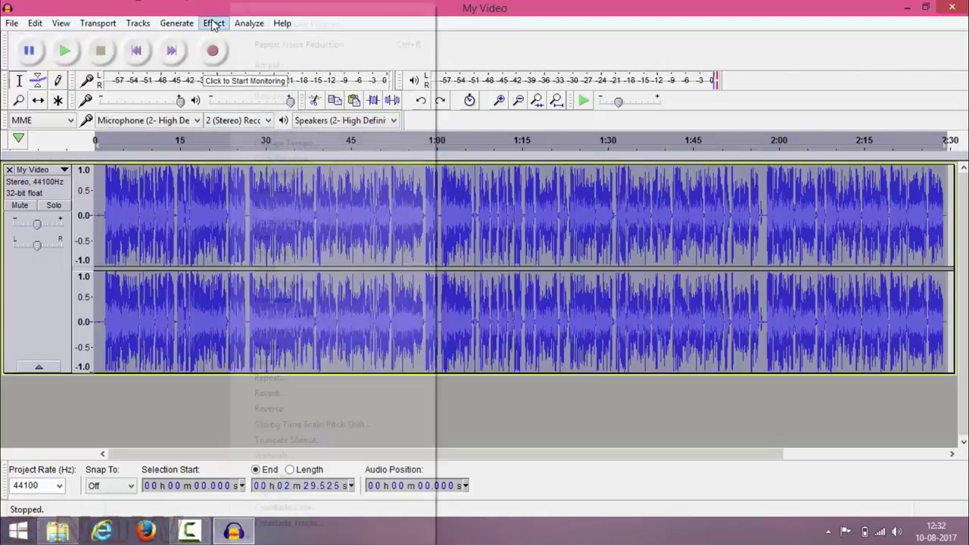
pyautogui.click(303, 285)
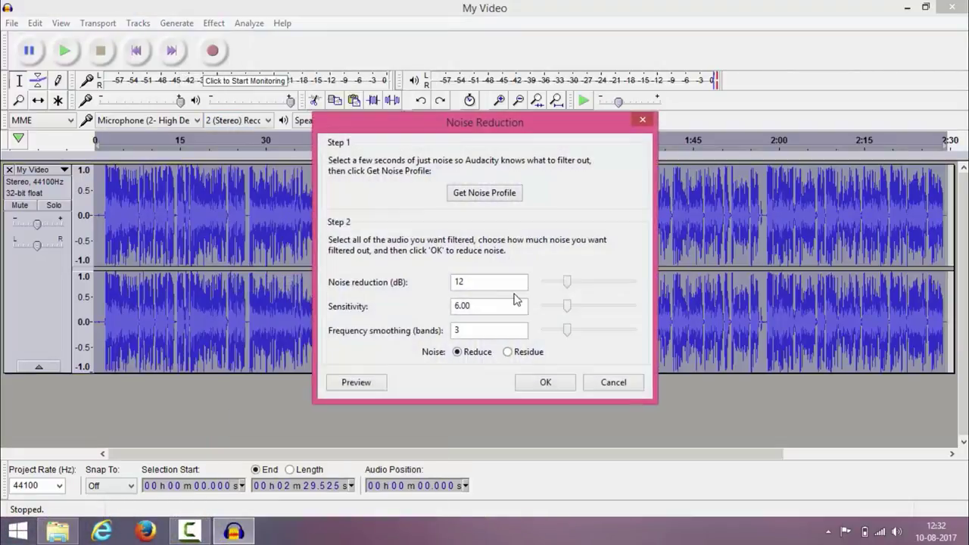
pyautogui.click(560, 382)
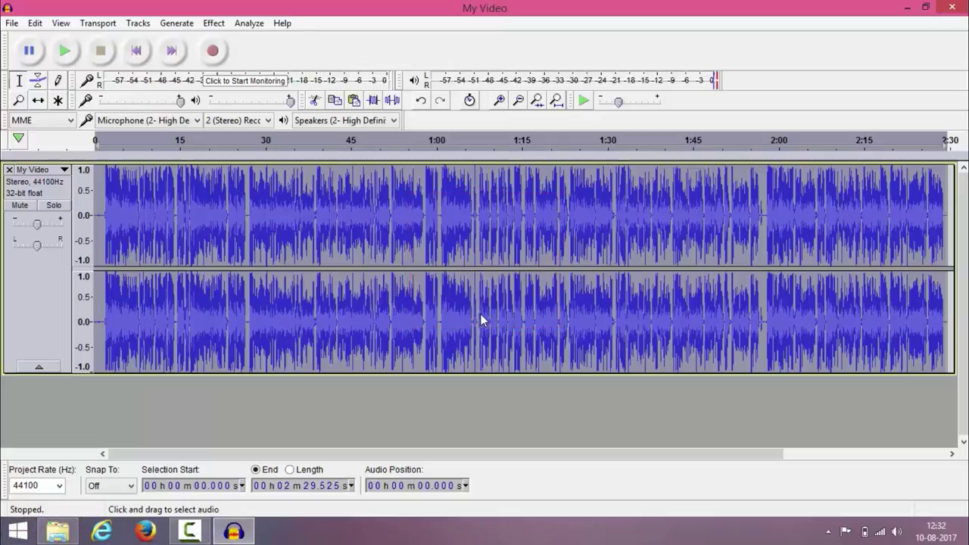
pyautogui.click(64, 51)
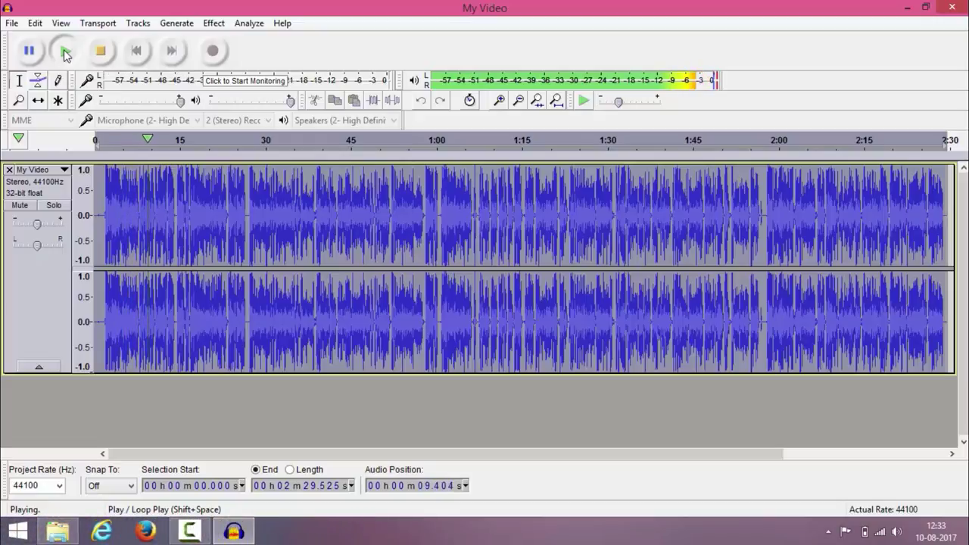
pyautogui.click(29, 51)
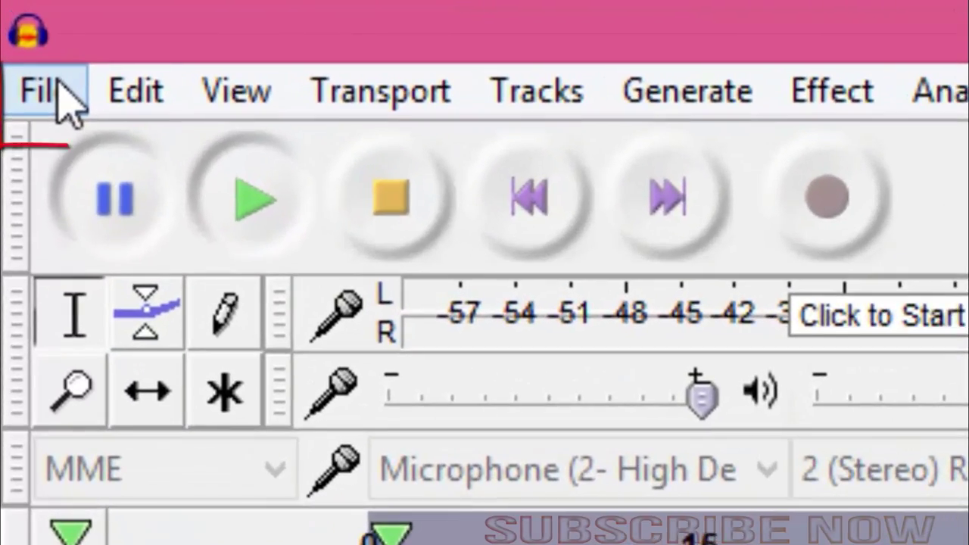
# Step: Export the audio to the Desktop as My Video in WAV (Microsoft) signed 16-bit PCM format, accepting the metadata tags as they are
pyautogui.click(21, 43)
pyautogui.click(65, 43)
pyautogui.moveTo(17, 35)
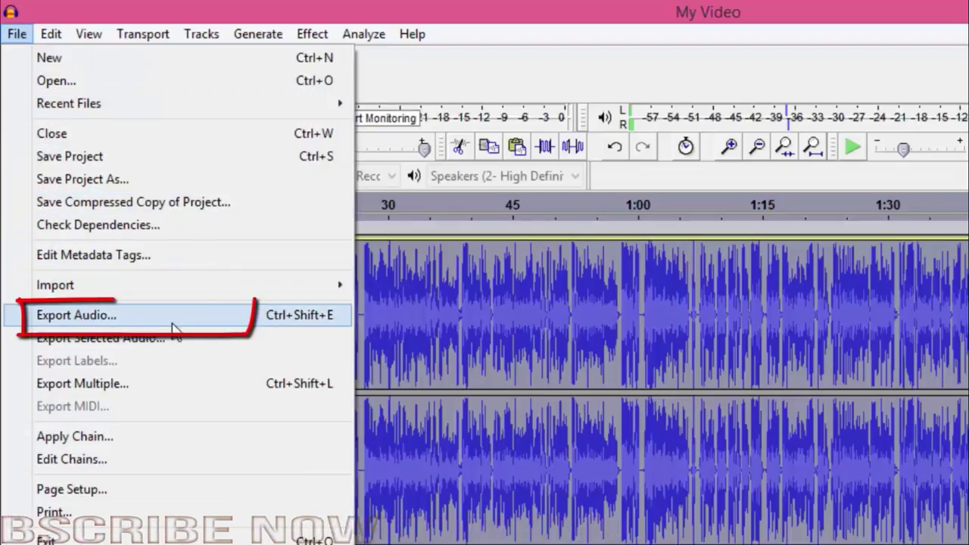
pyautogui.click(291, 307)
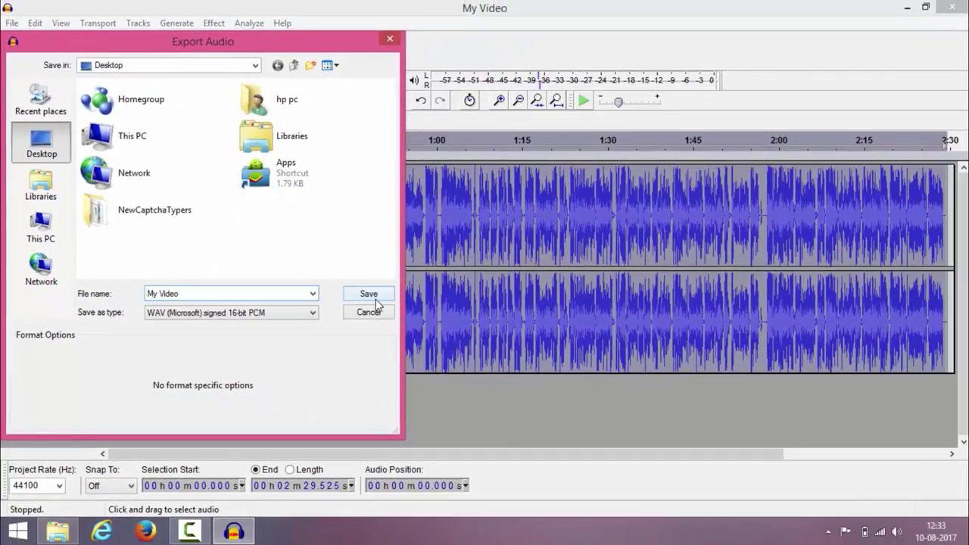
pyautogui.click(375, 298)
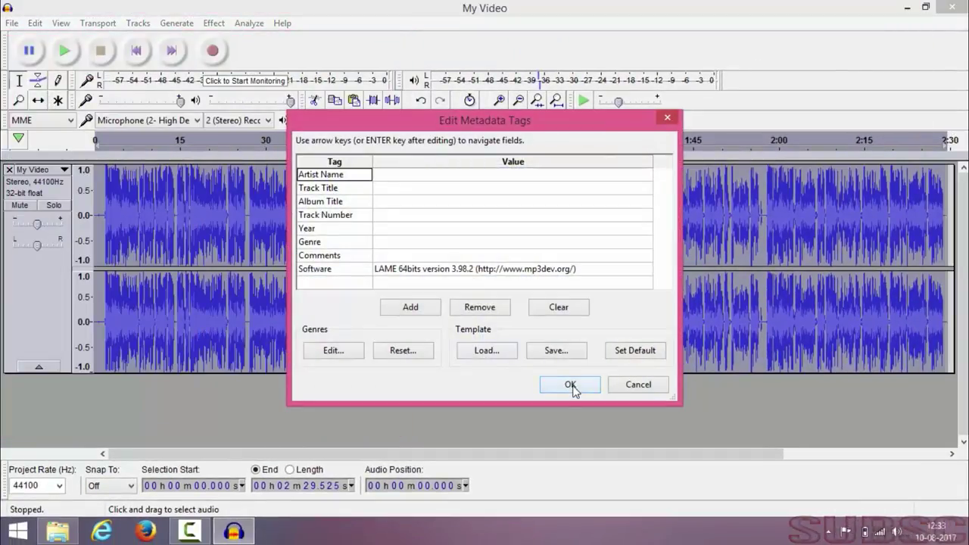
pyautogui.click(570, 384)
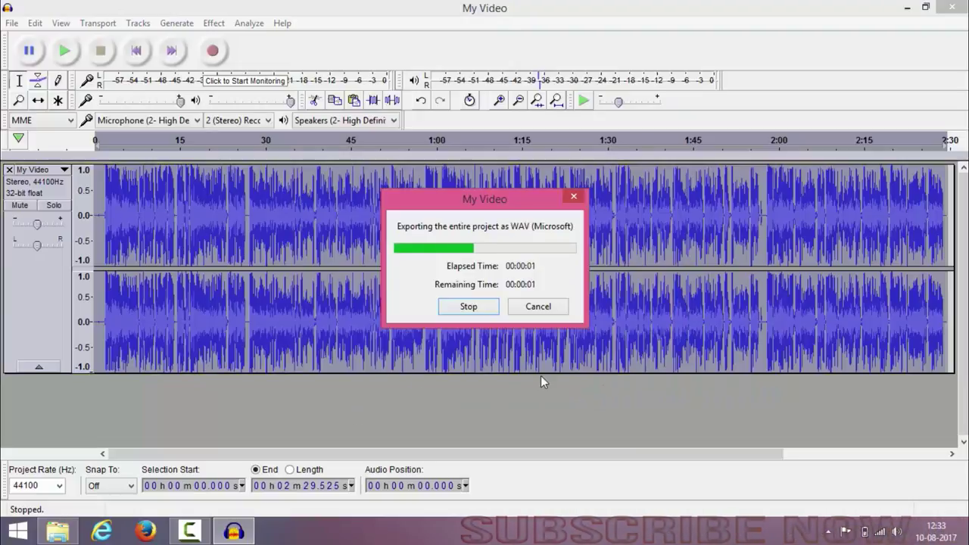